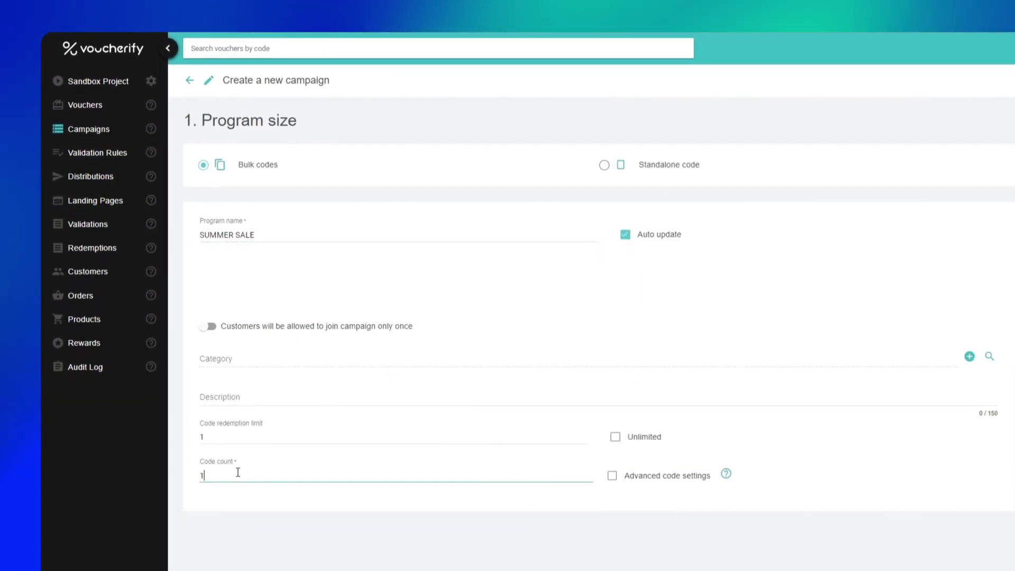
{"action": "type", "text": "000"}
Enable advanced code settings with a 5-character code length and the SUMMER prefix.
{"action": "left_click", "coordinate": [600, 469]}
{"action": "left_click", "coordinate": [575, 395]}
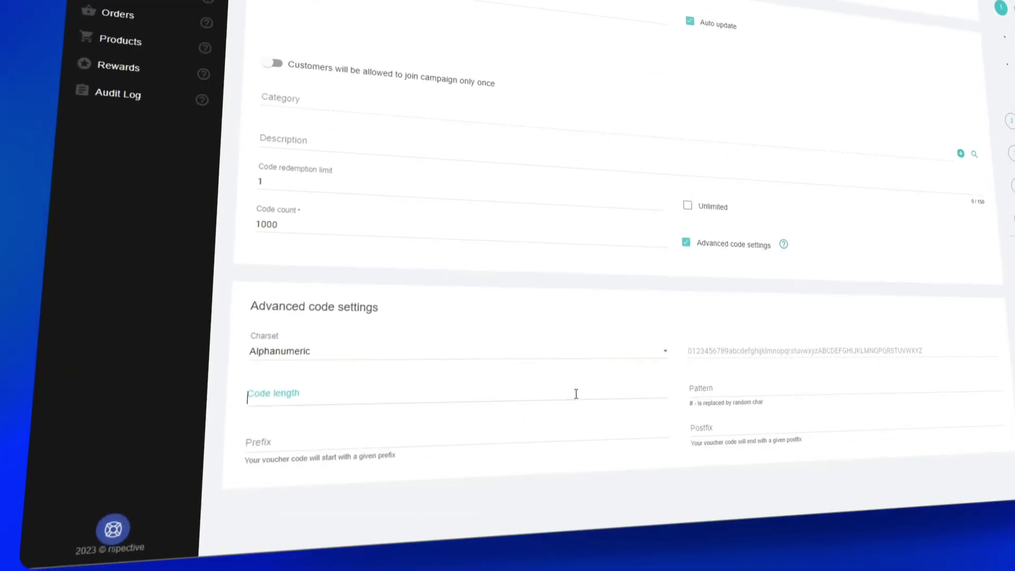
{"action": "type", "text": "5"}
{"action": "left_click", "coordinate": [528, 468]}
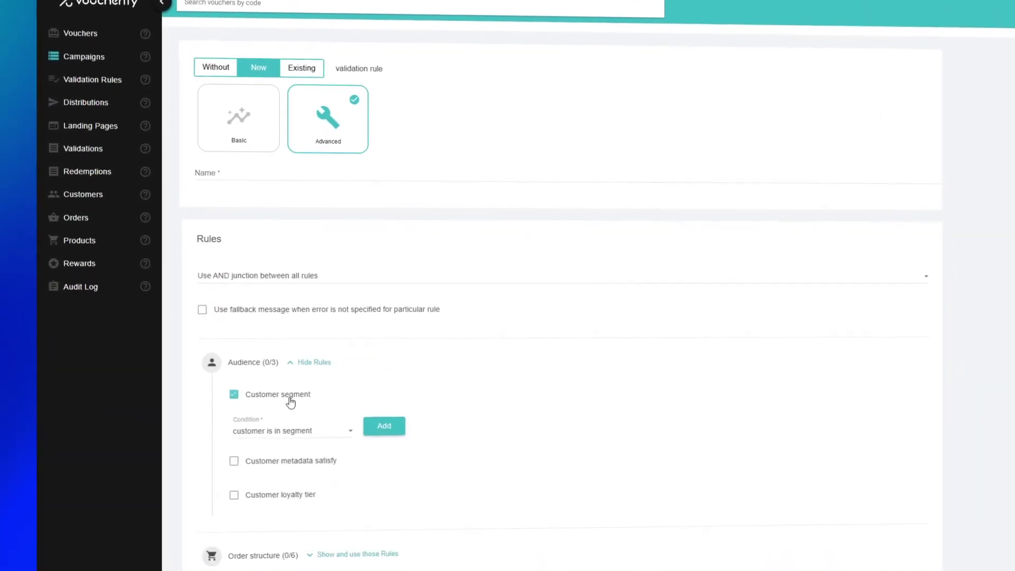
Add the 'march birth' customer segment to the rule's audience.
{"action": "left_click", "coordinate": [320, 429]}
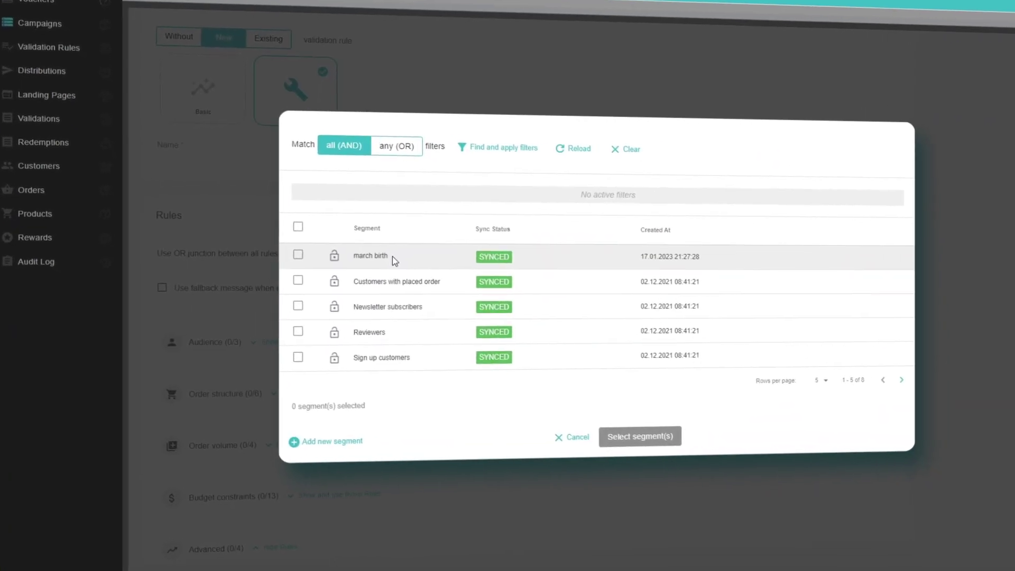
{"action": "left_click", "coordinate": [303, 258]}
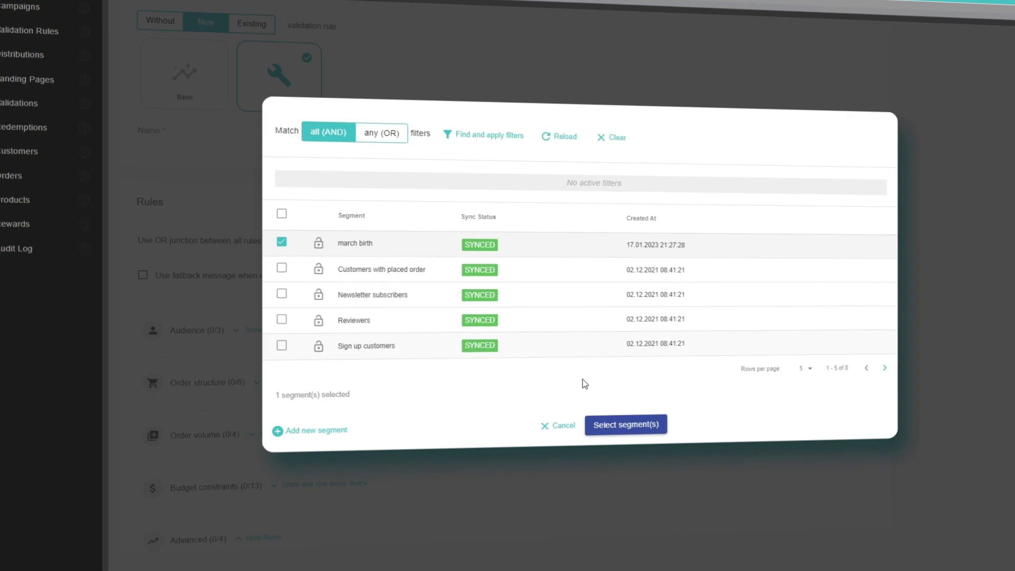
{"action": "left_click", "coordinate": [630, 428]}
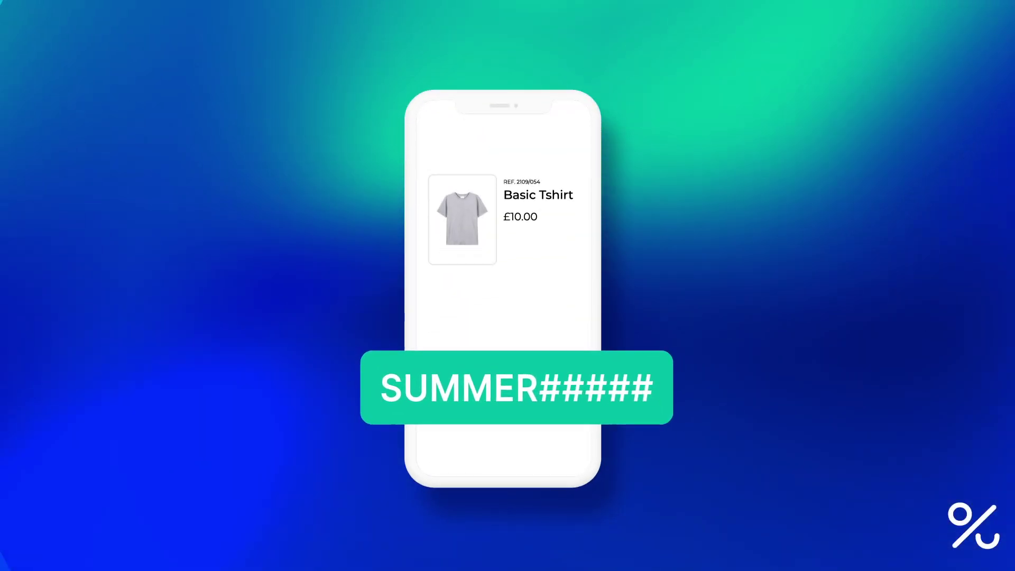